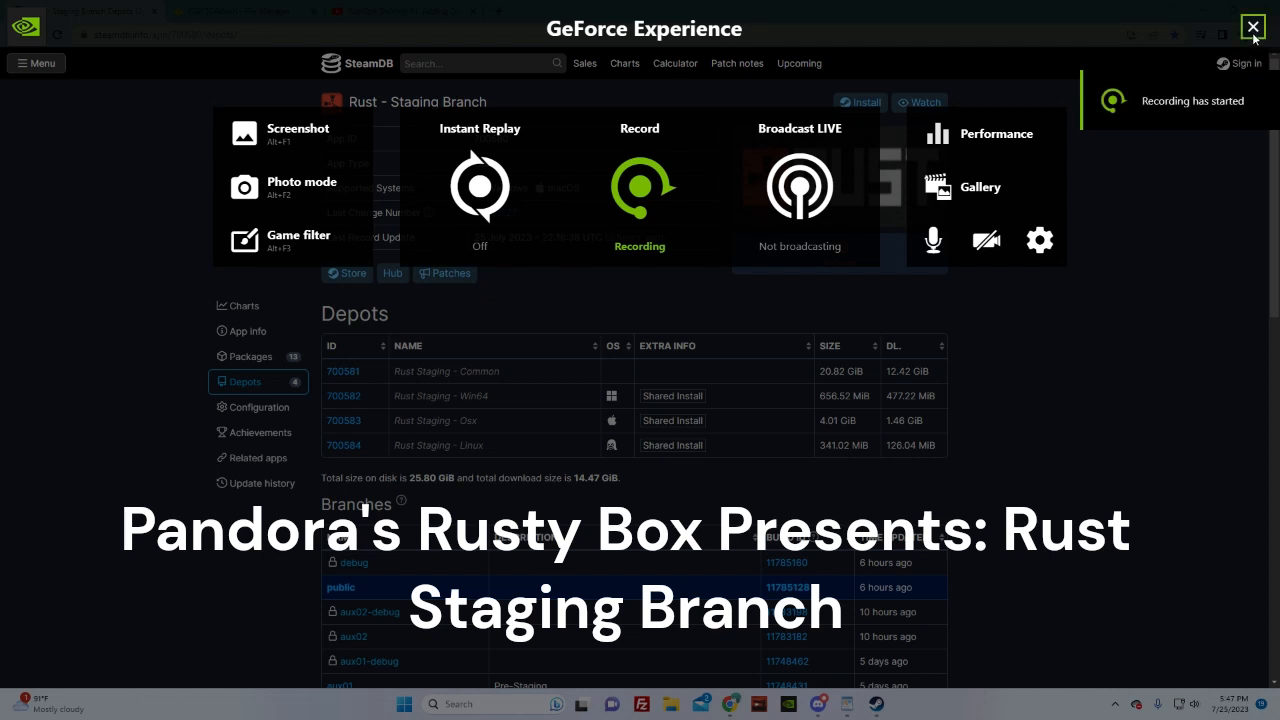
# Step: Close the GeForce Experience overlay so the SteamDB Rust - Staging Branch page is visible
pyautogui.click(1253, 27)
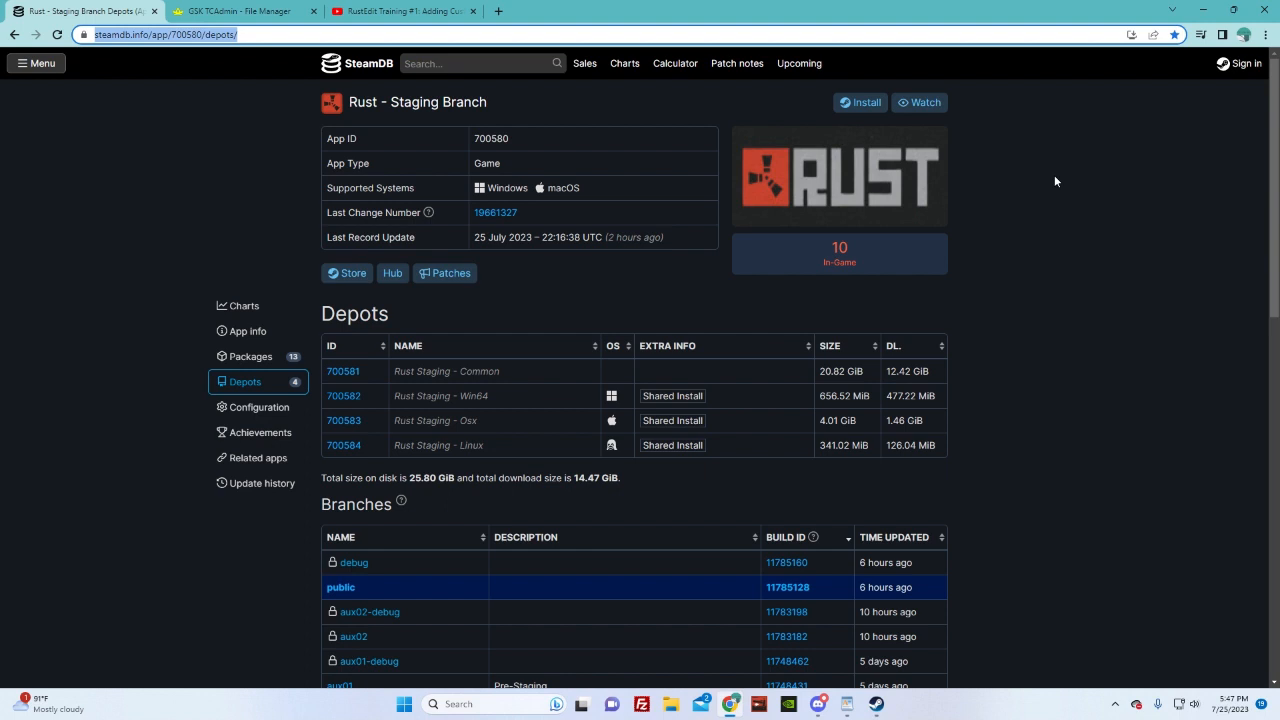
pyautogui.scroll(-1, 1050, 195)
pyautogui.scroll(1, 1046, 205)
pyautogui.click(266, 34)
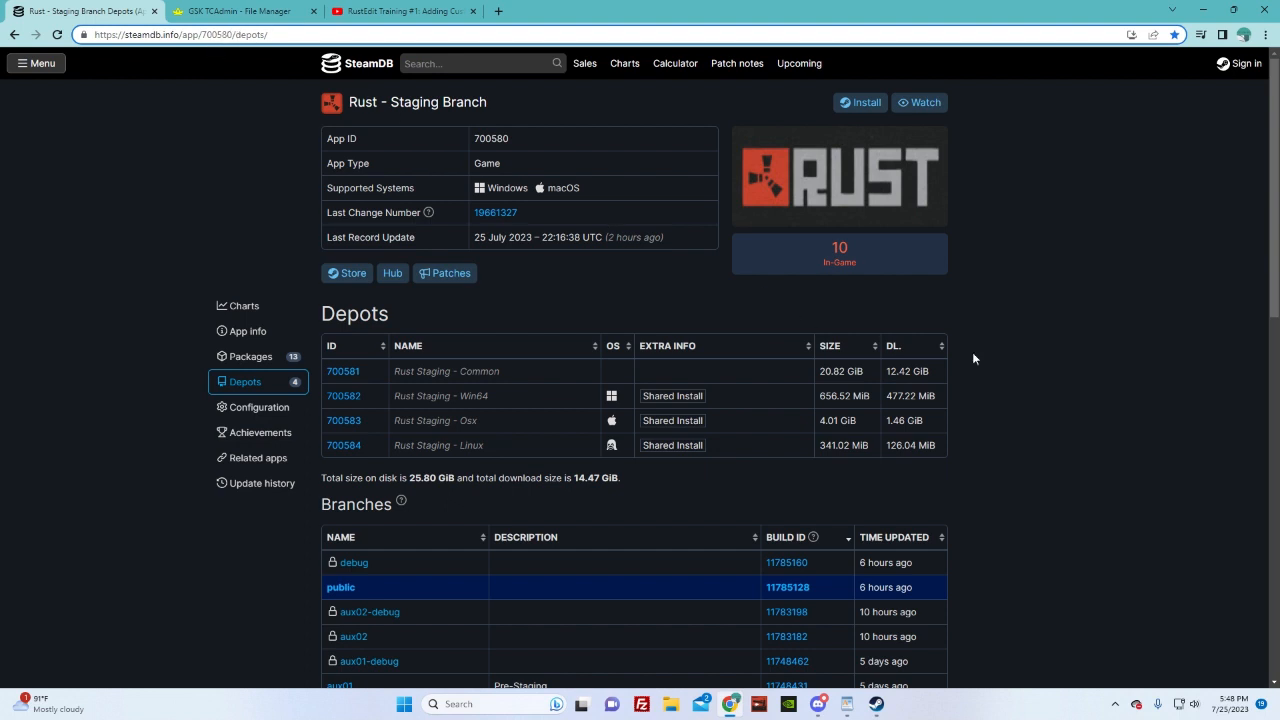
pyautogui.scroll(-1, 975, 358)
pyautogui.scroll(-1, 976, 356)
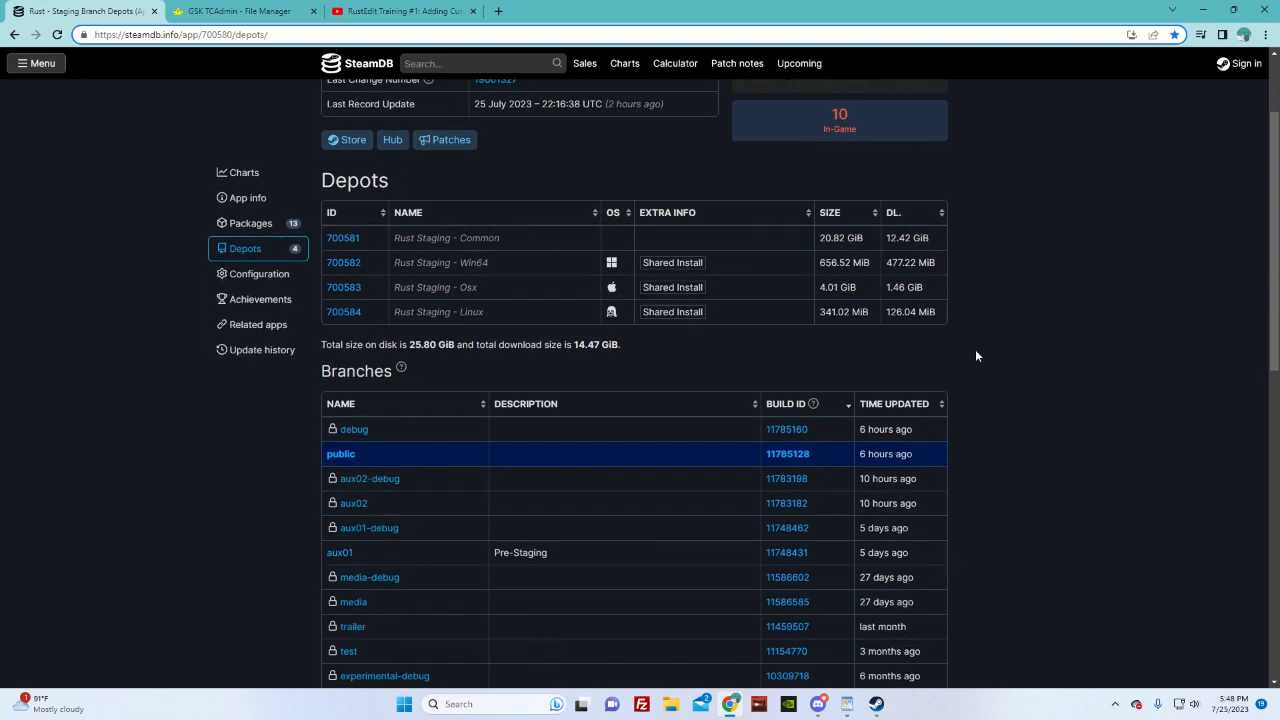
pyautogui.scroll(2, 976, 356)
pyautogui.scroll(-2, 976, 356)
pyautogui.scroll(-2, 976, 356)
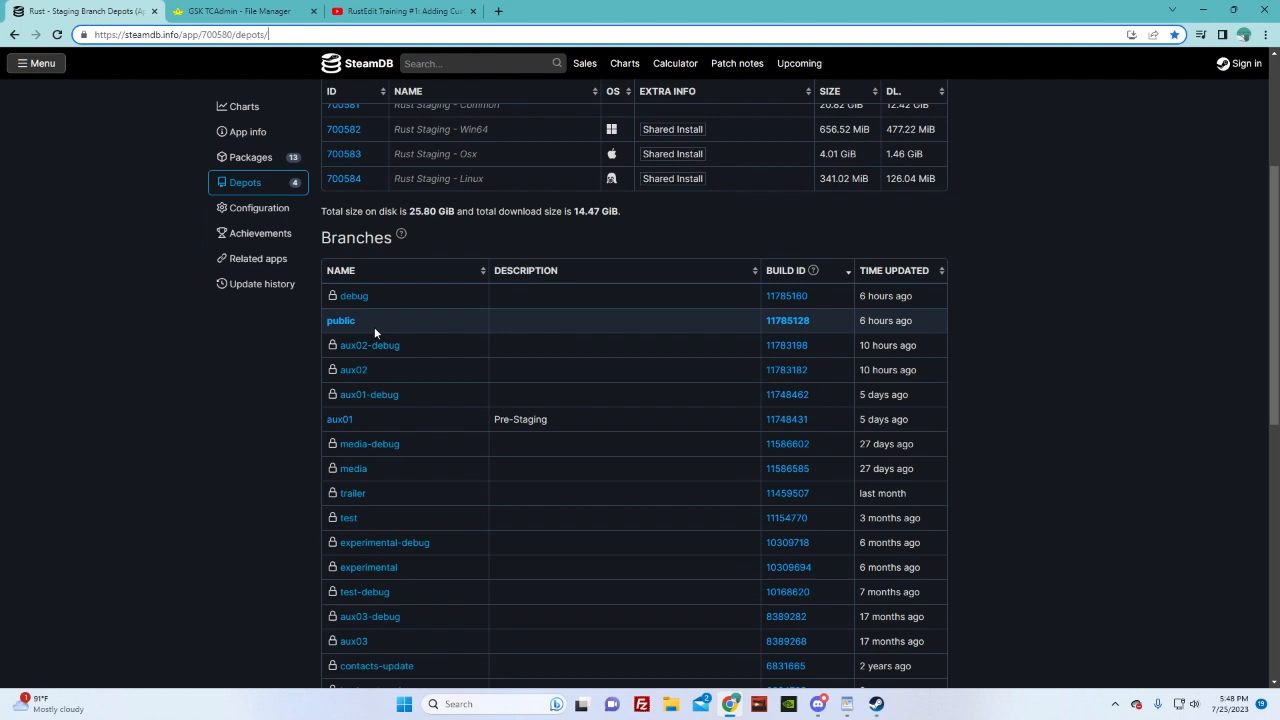
# Step: Mark the public branch in the SteamDB branches list for Rust - Staging Branch
pyautogui.click(345, 322)
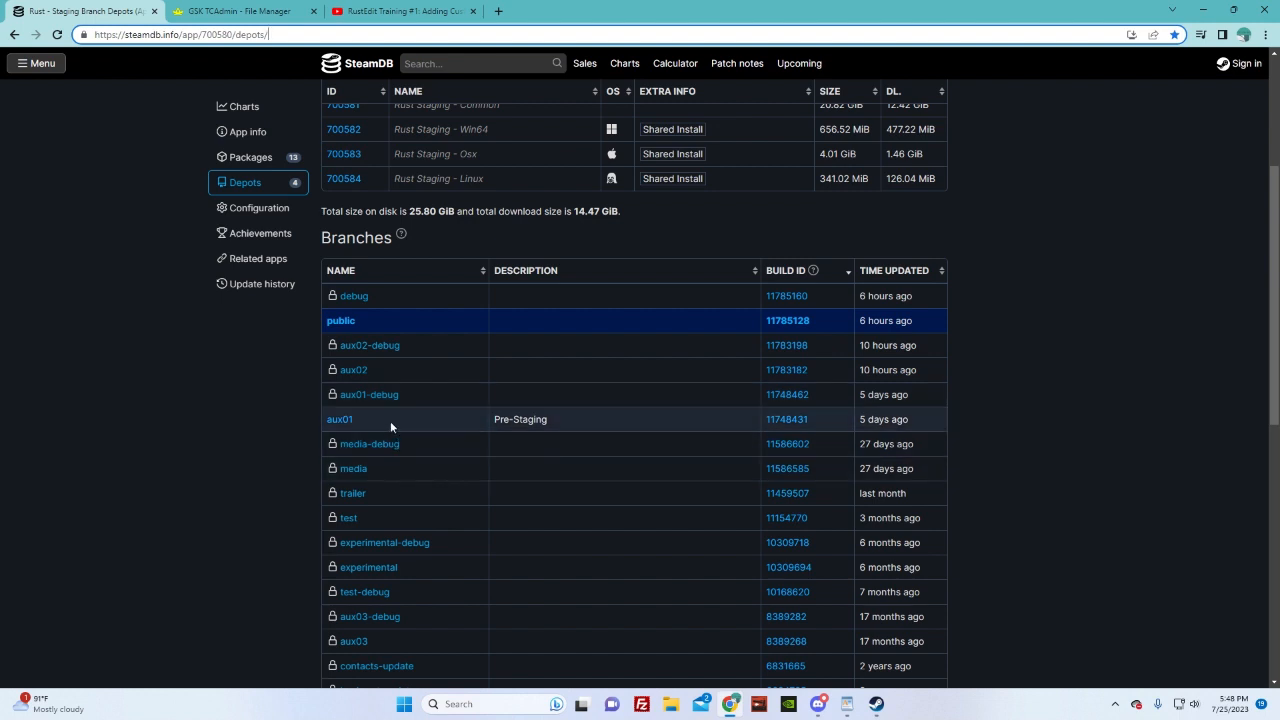
pyautogui.scroll(3, 390, 421)
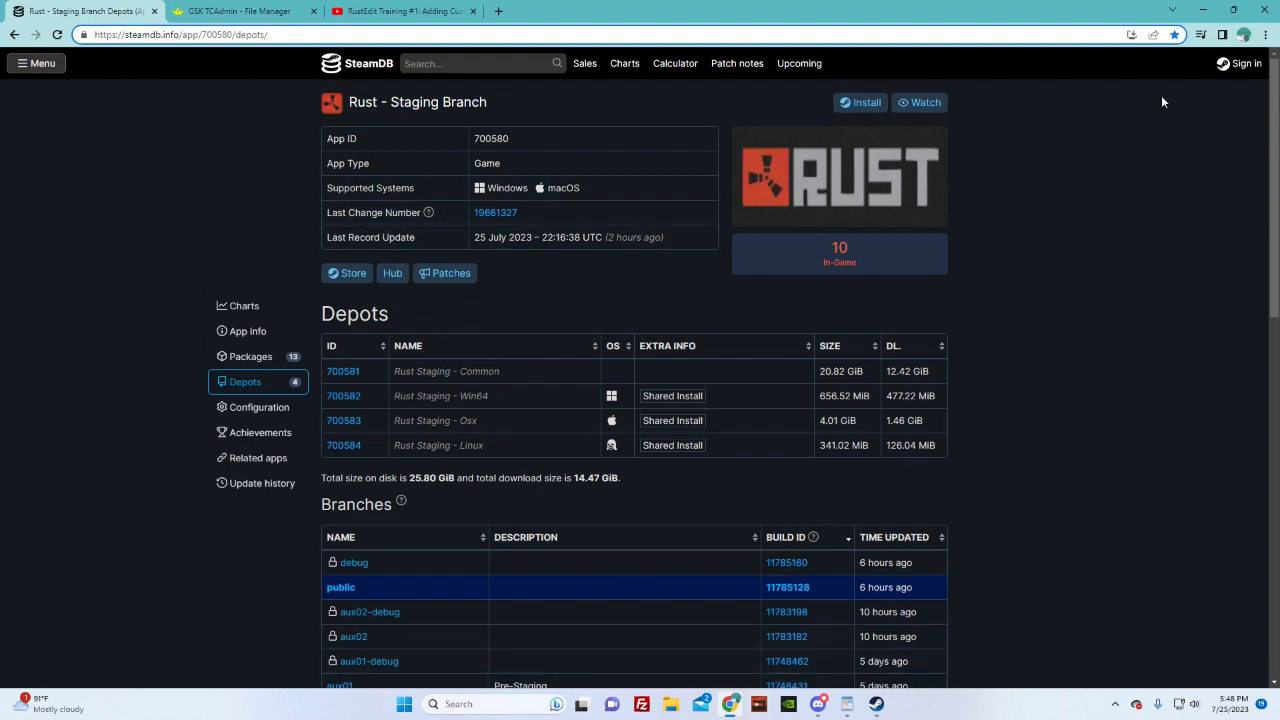
# Step: Return to Steam, dismiss the Betas properties dialog and maximize the Steam window
pyautogui.click(1203, 10)
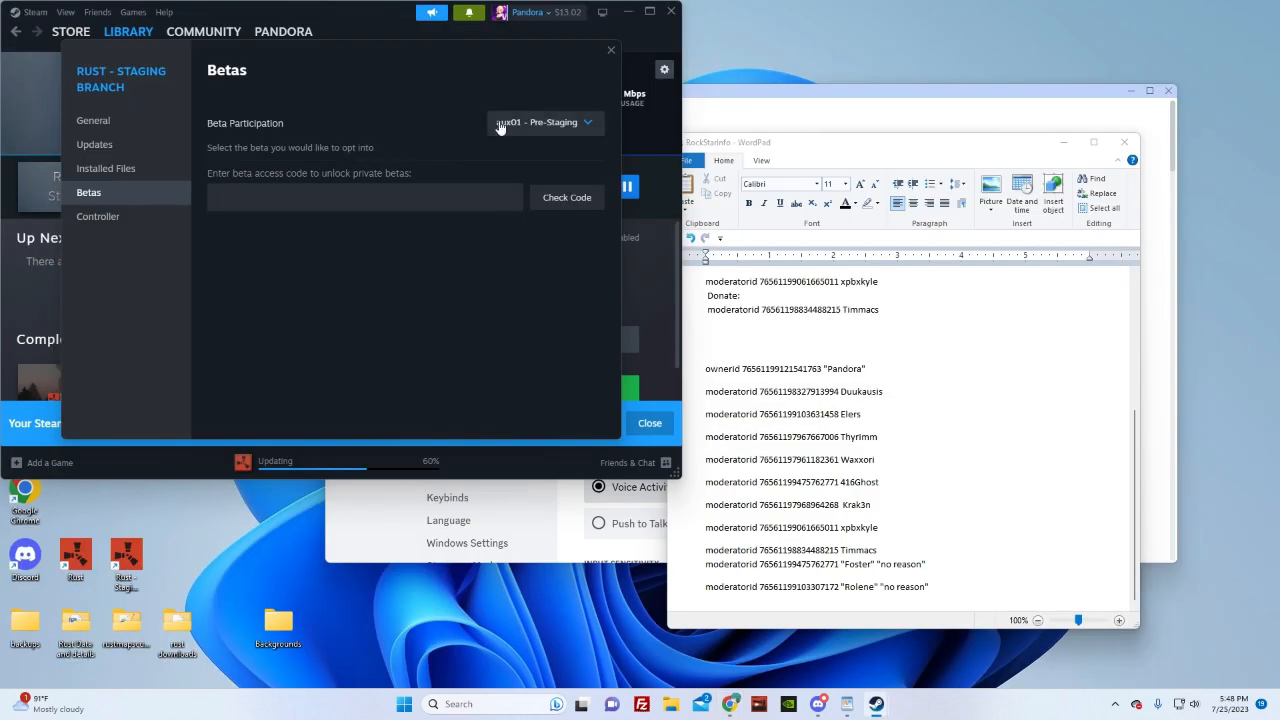
pyautogui.click(611, 49)
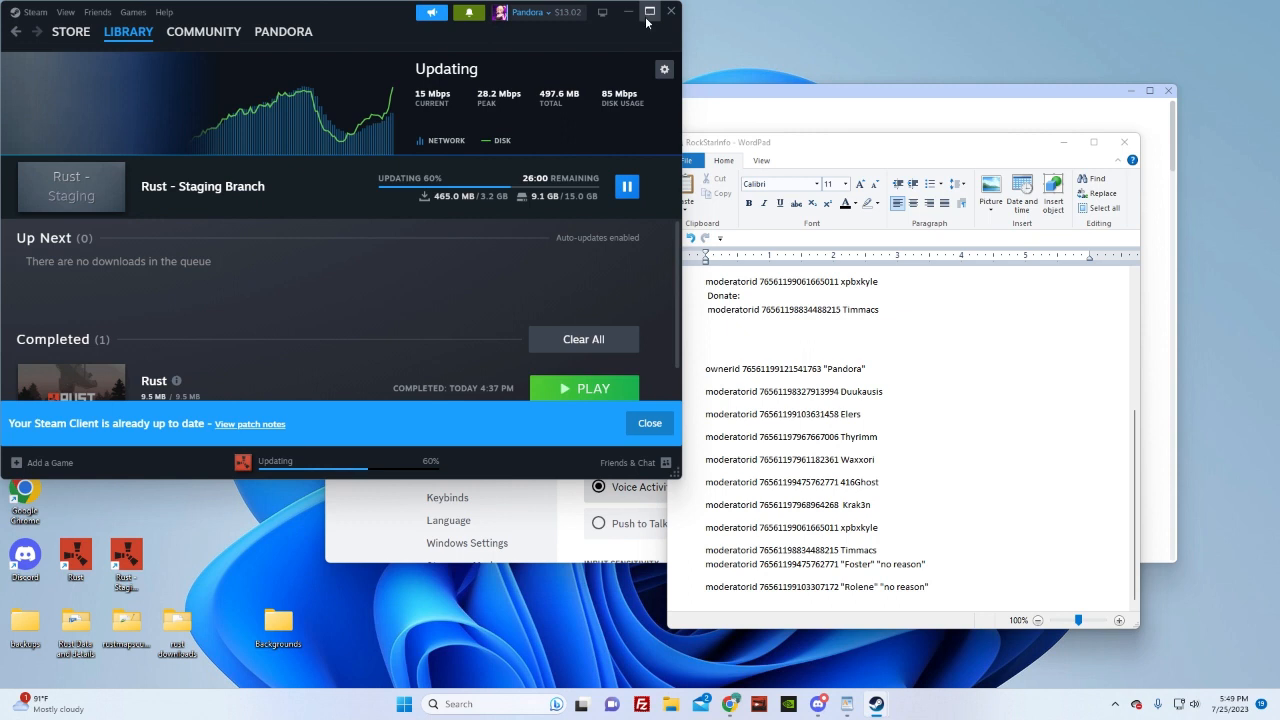
pyautogui.click(648, 12)
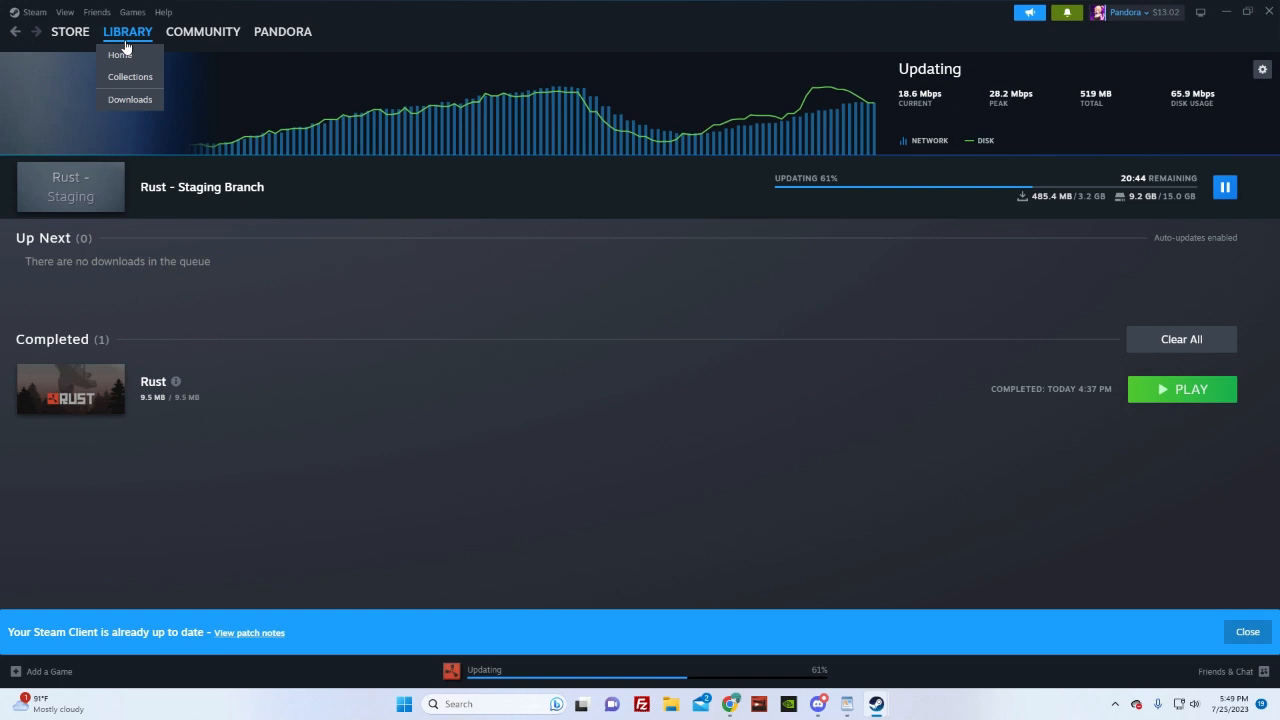
pyautogui.moveTo(128, 31)
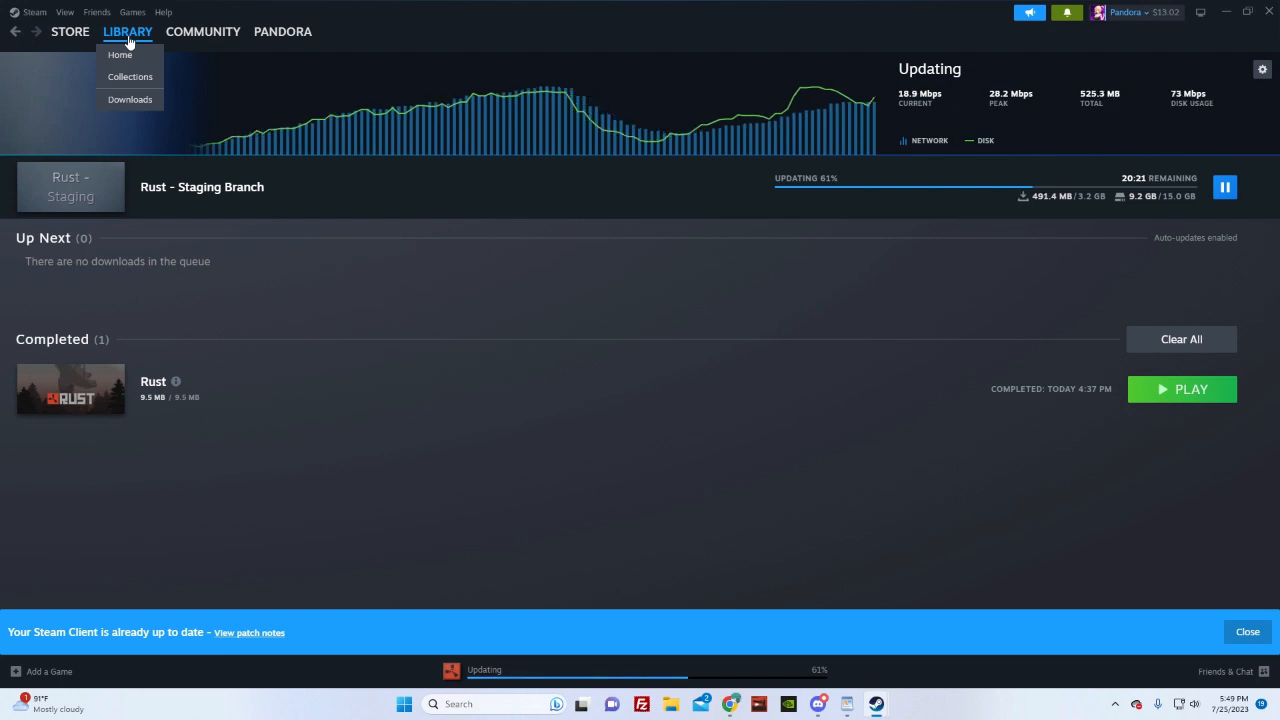
# Step: From the library home, bring up Properties for Rust - Staging Branch via its context menu
pyautogui.click(128, 42)
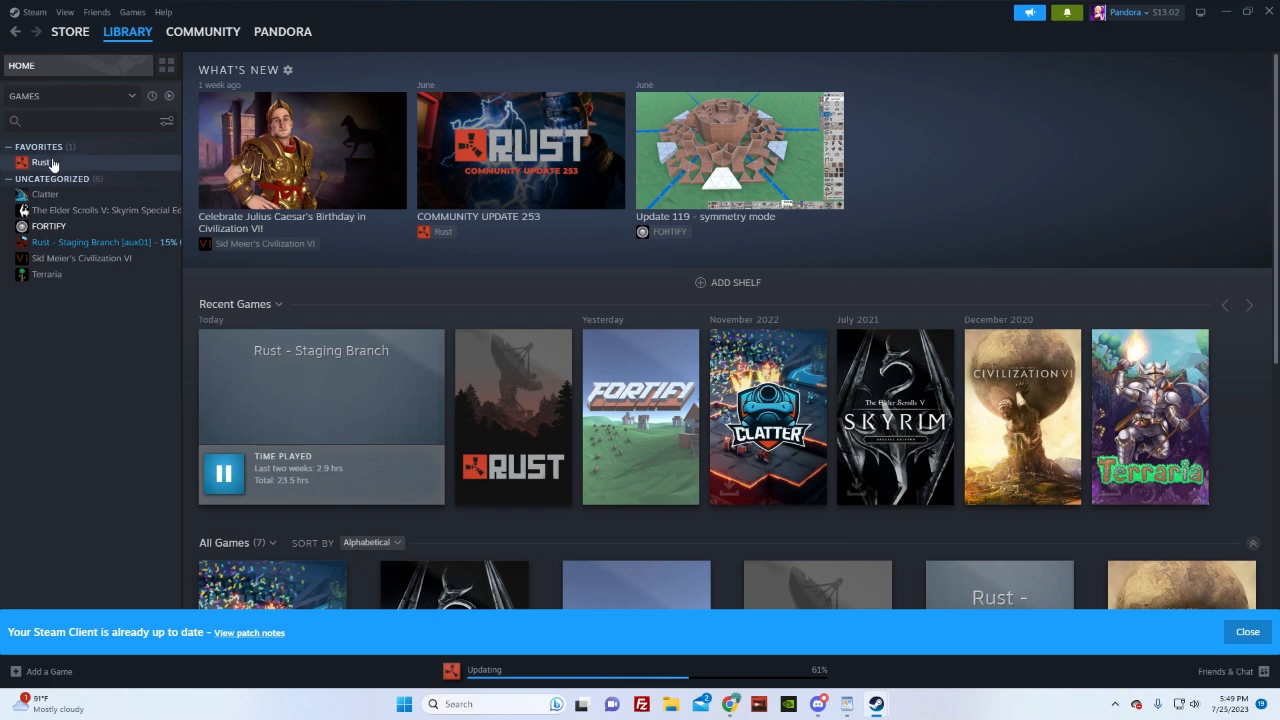
pyautogui.rightClick(88, 252)
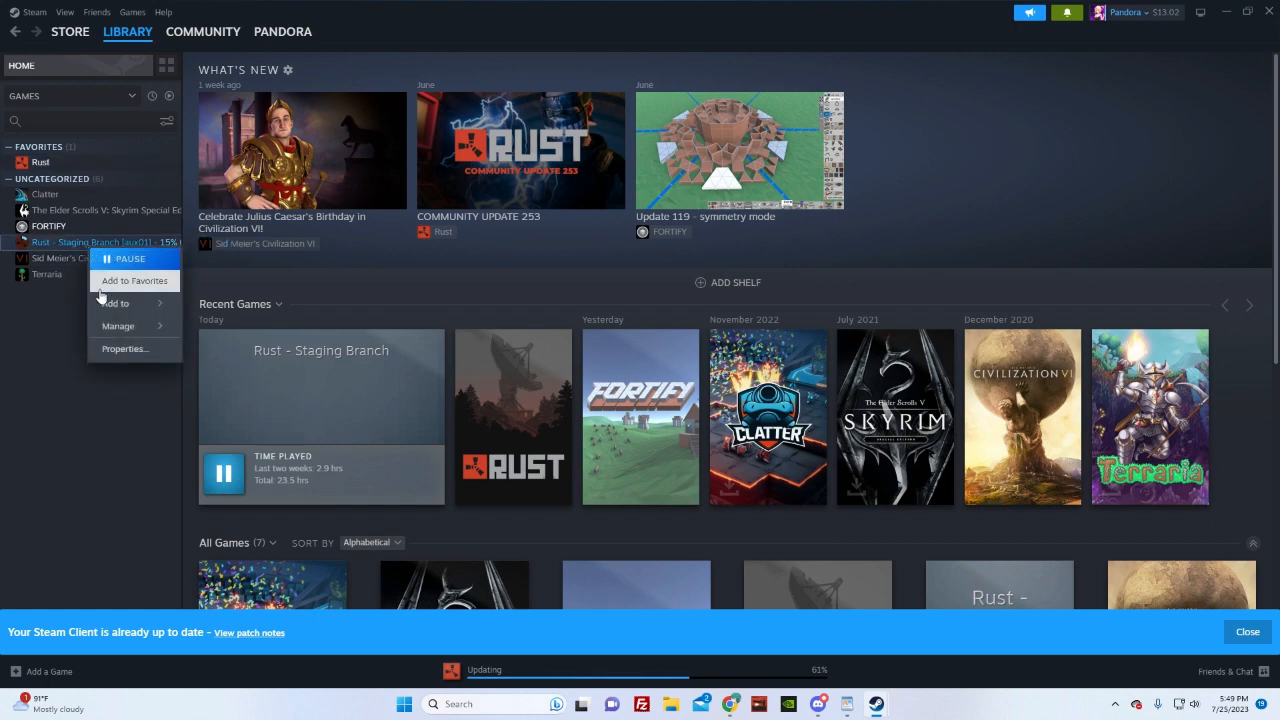
pyautogui.click(137, 355)
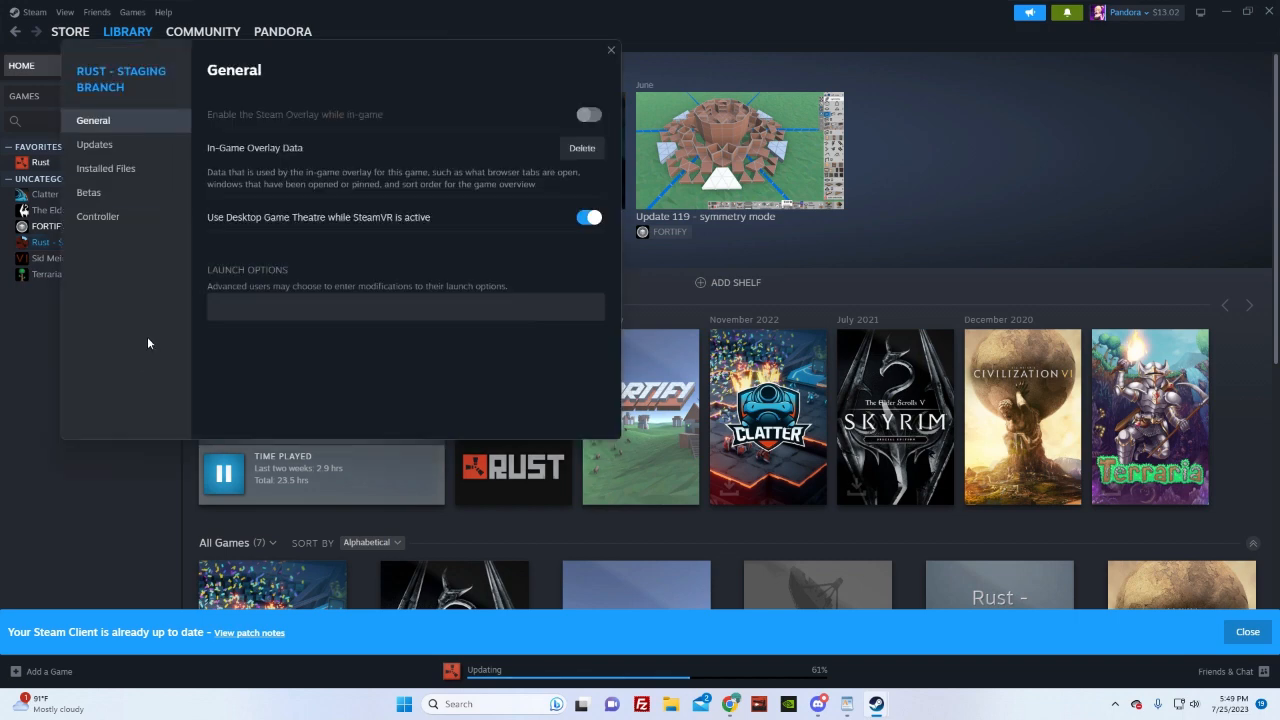
# Step: Confirm the Betas setting shows aux01 - Pre-Staging, then bring the SteamDB page forward
pyautogui.click(115, 193)
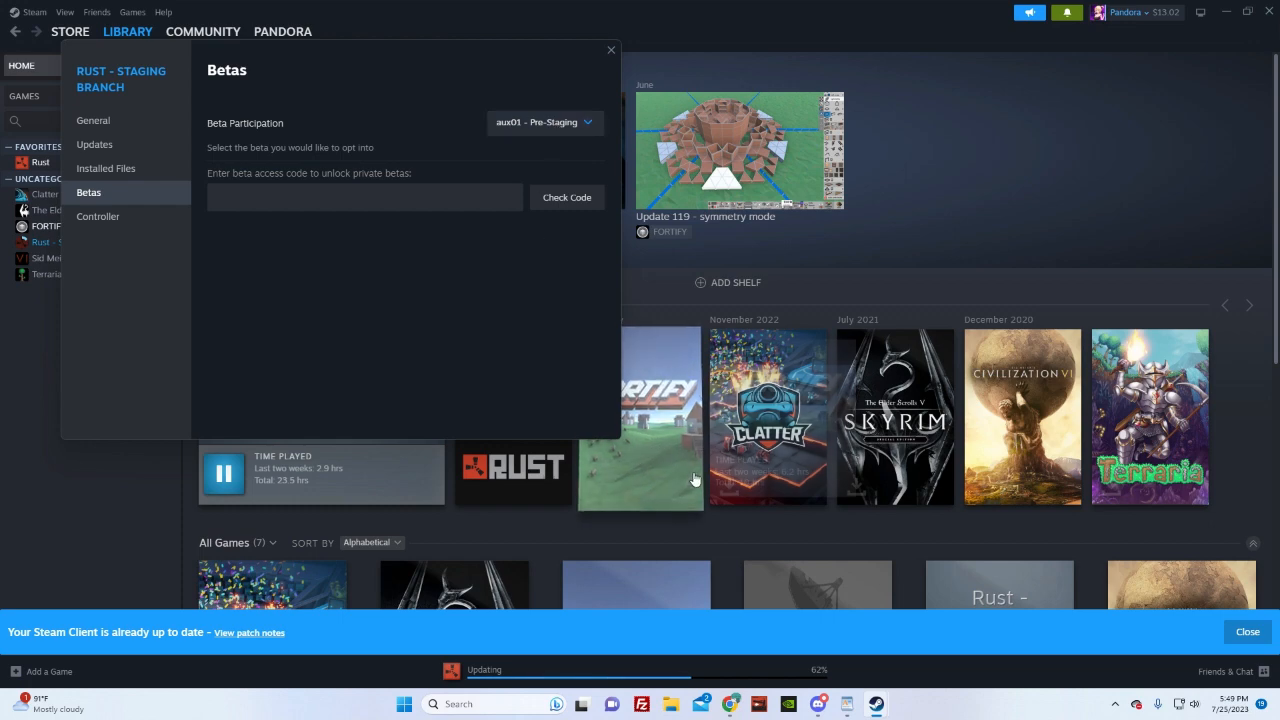
pyautogui.click(720, 654)
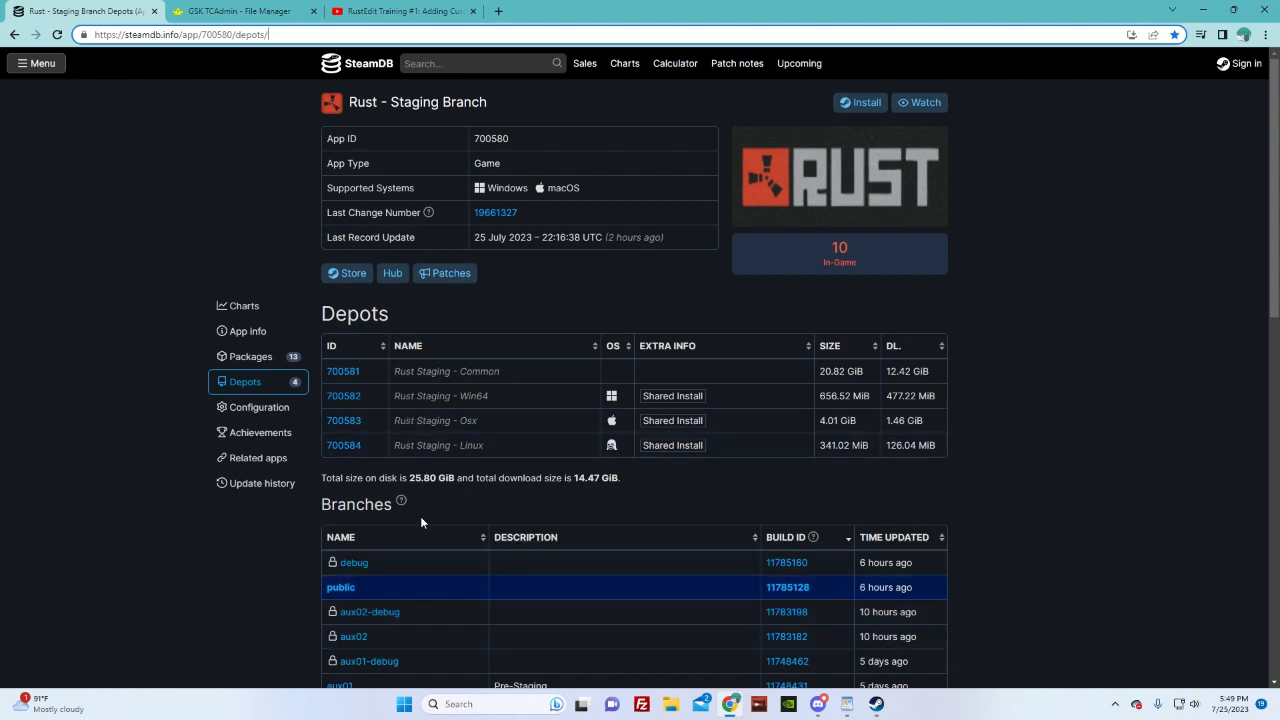
pyautogui.scroll(-1, 479, 594)
pyautogui.scroll(-1, 450, 592)
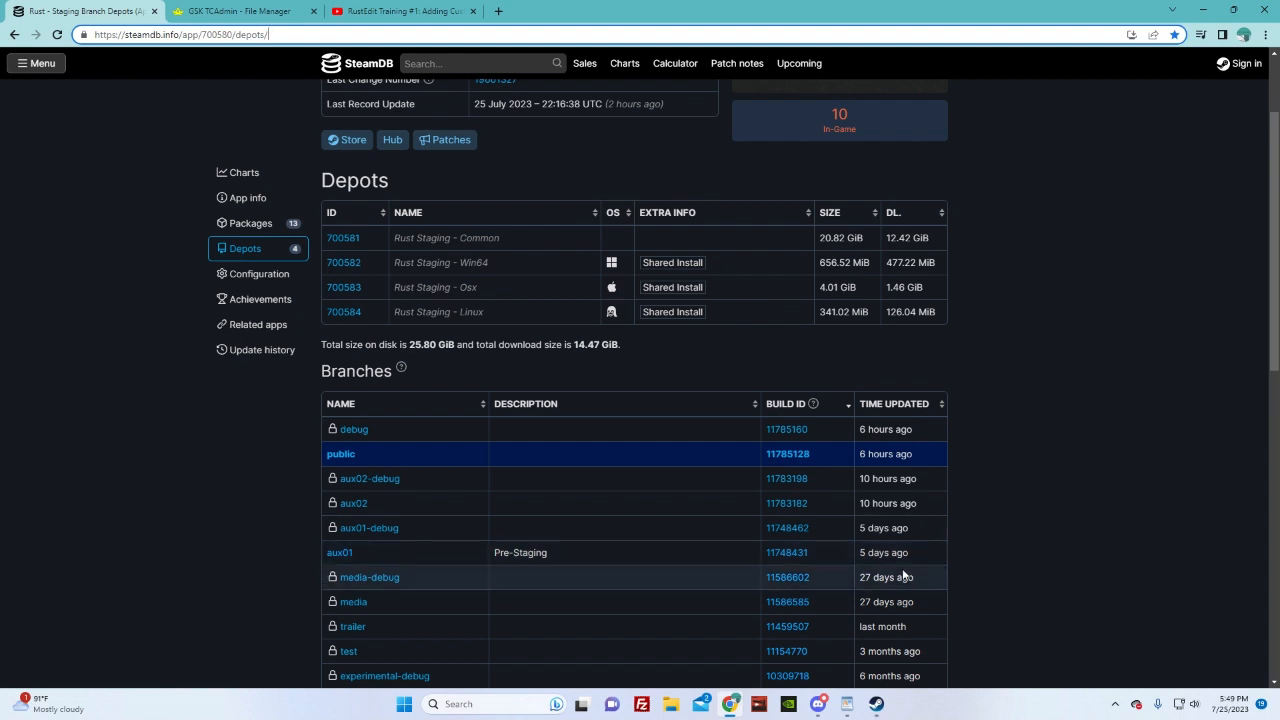
pyautogui.moveTo(885, 552)
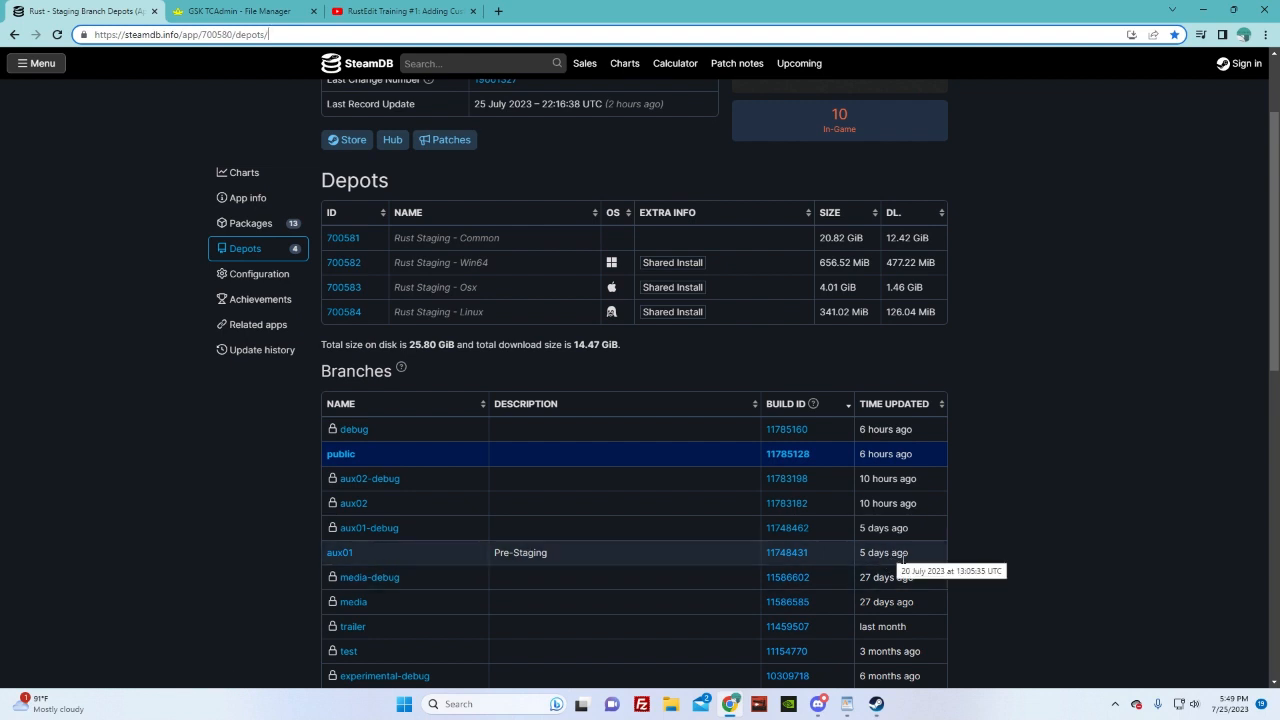
pyautogui.scroll(2, 665, 398)
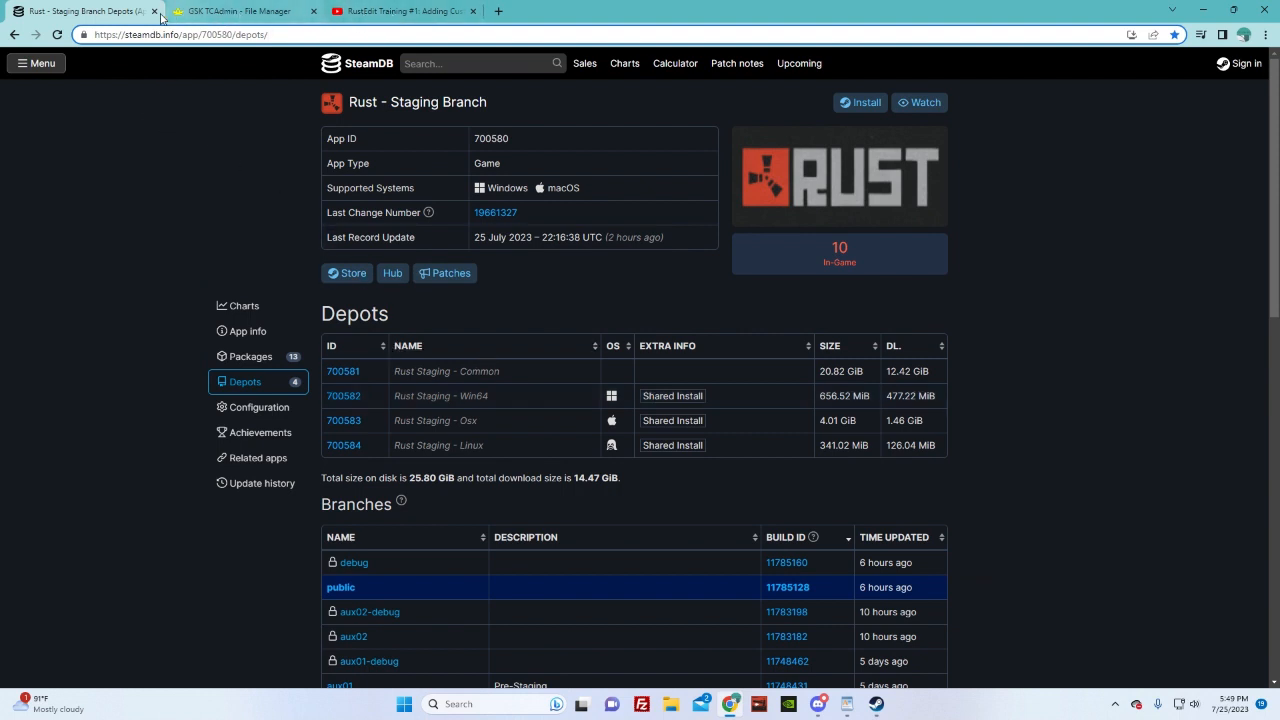
pyautogui.click(875, 704)
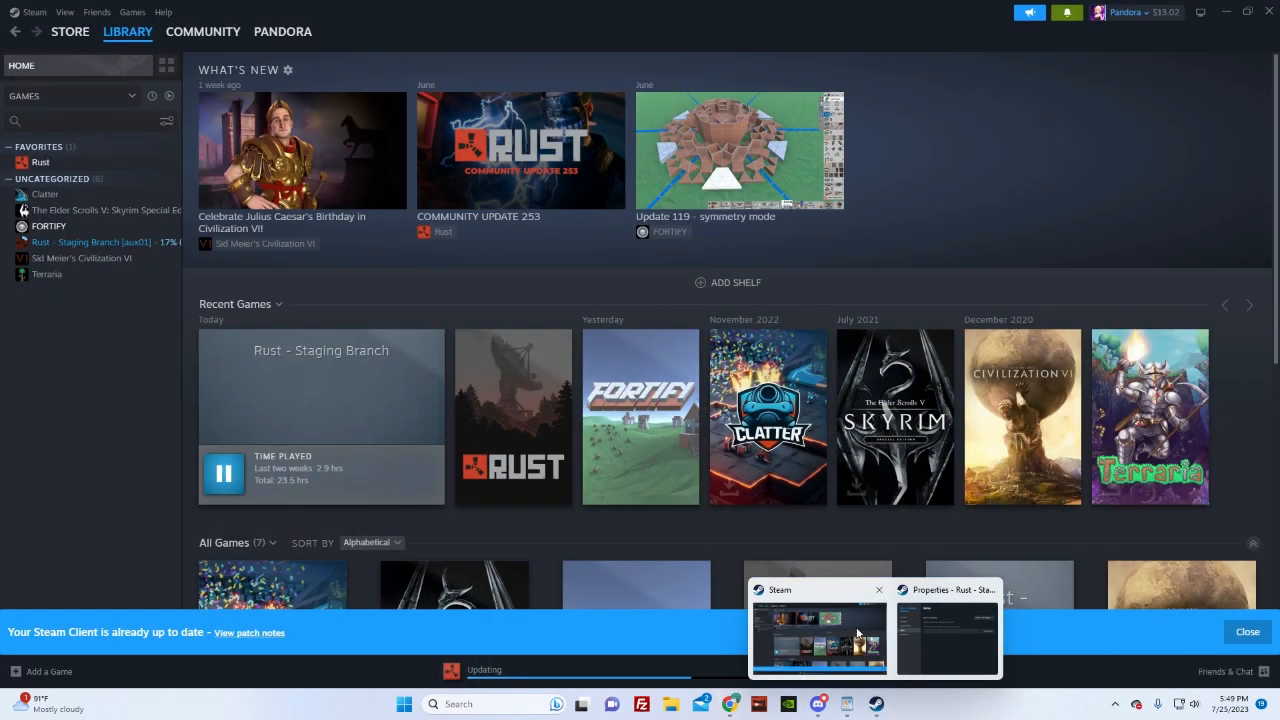
# Step: Bring Steam to the front and show the Rust - Staging Branch page updating on aux01
pyautogui.click(857, 633)
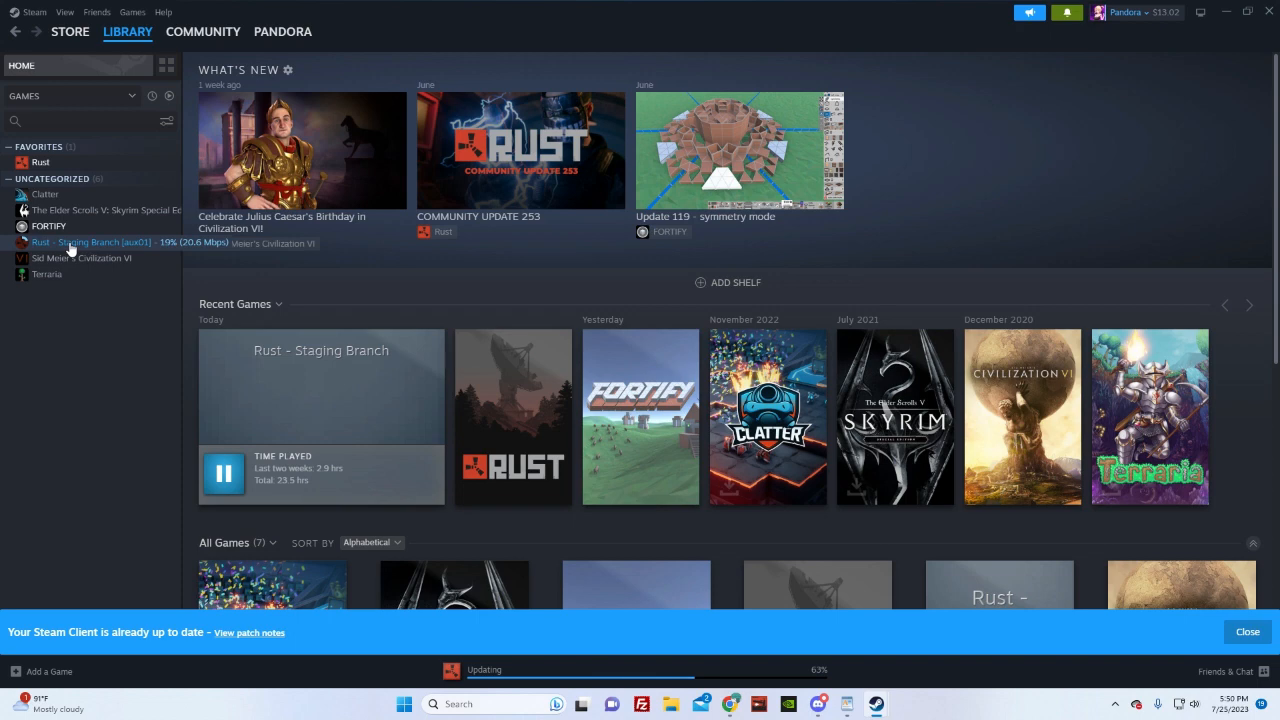
pyautogui.click(71, 244)
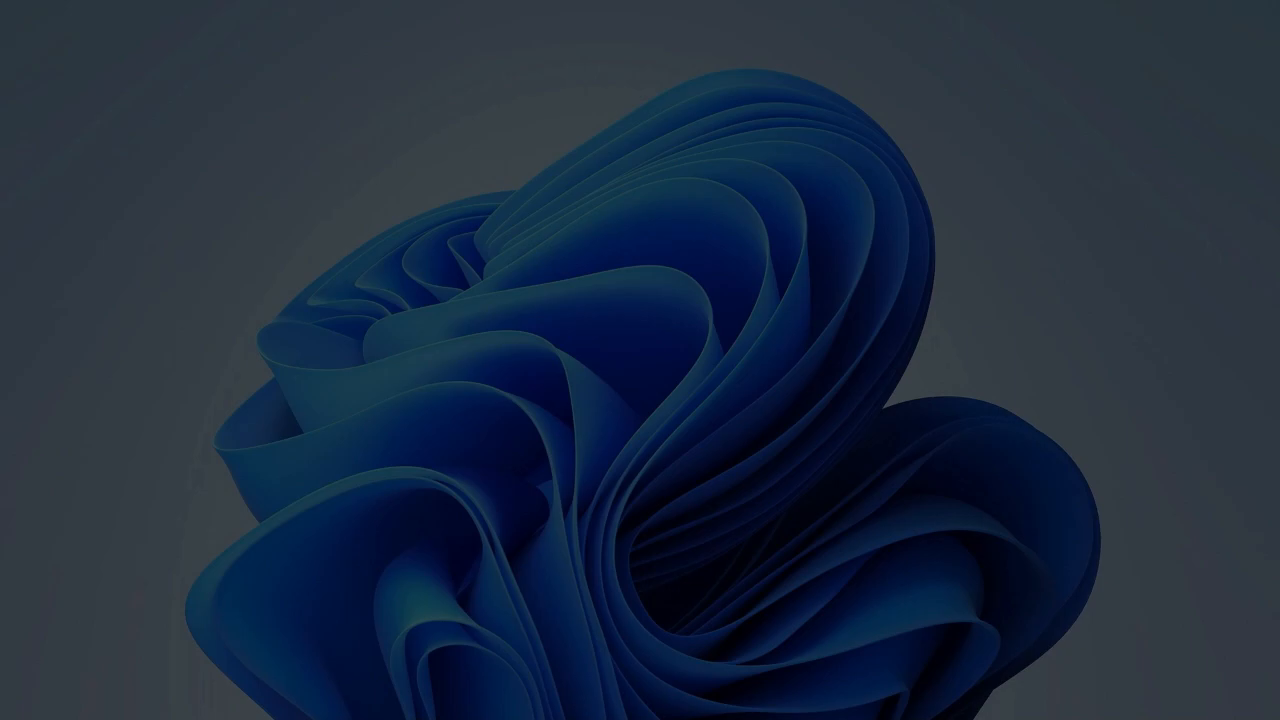
# Step: Approve the User Account Control prompt so RustEdit launches
pyautogui.click(572, 467)
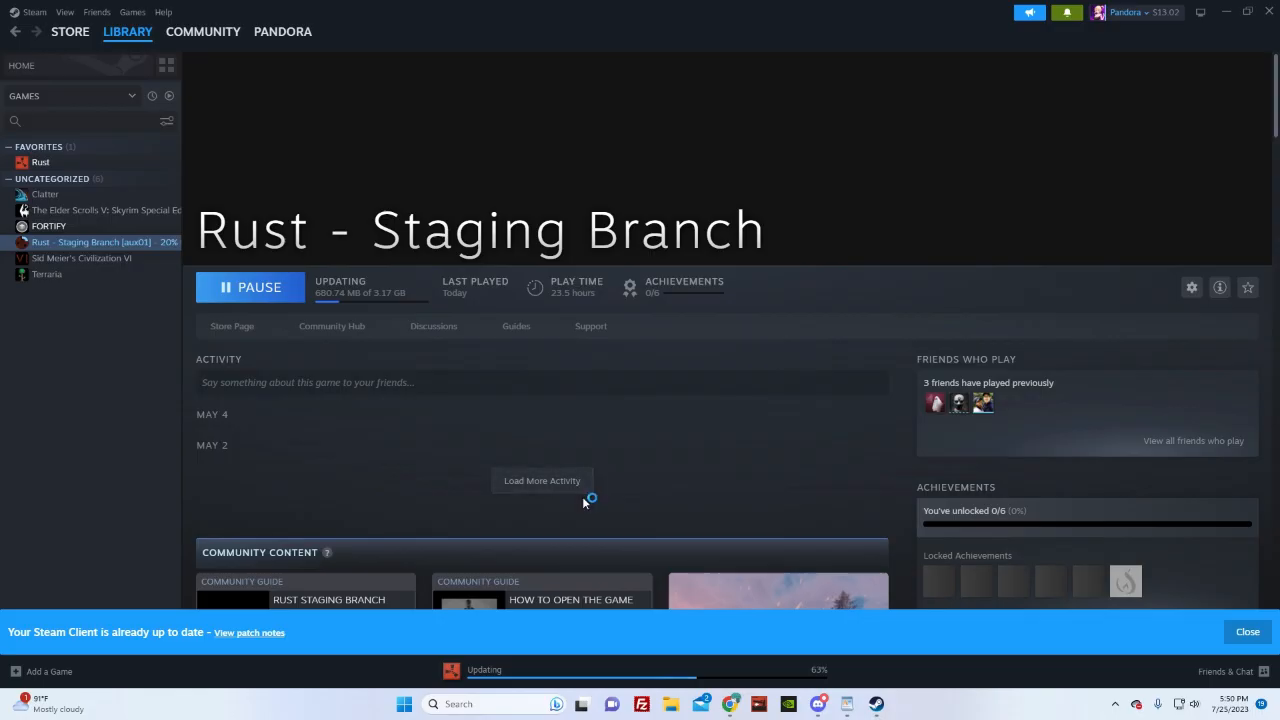